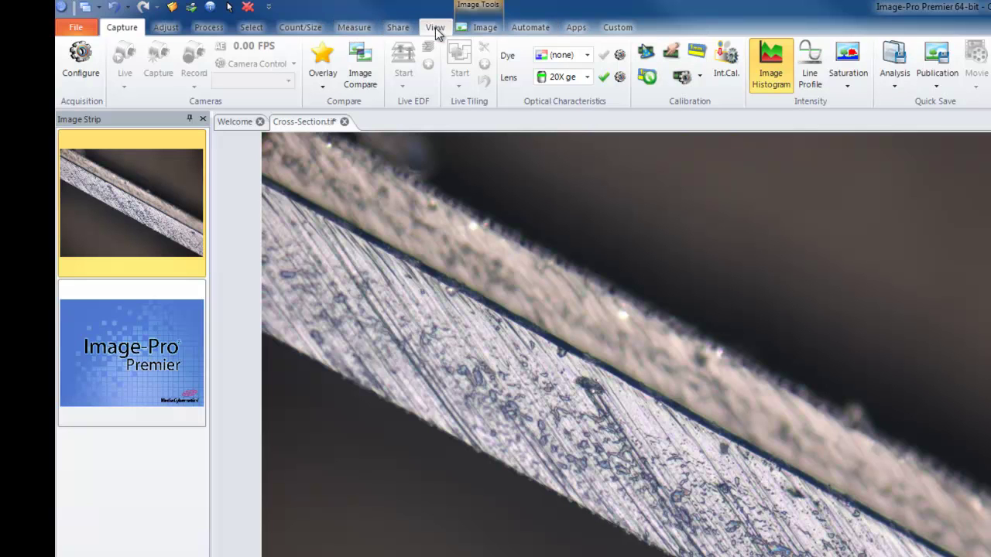
Save the Cross-Section.tif micrograph with Ctrl+S.
key("ctrl+s")
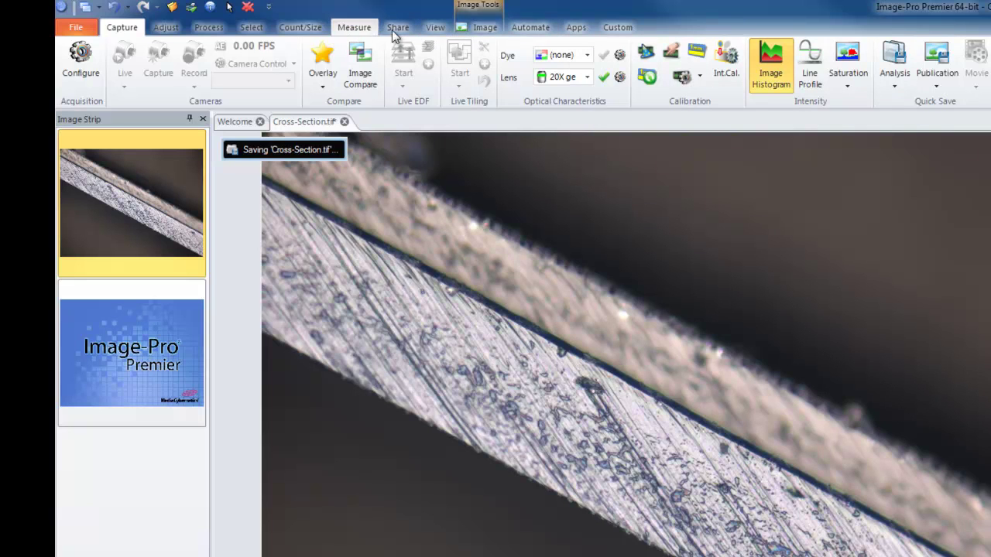
Uncheck Custom in the Show or Hide Tabs list to remove the Custom ribbon tab.
right_click(619, 32)
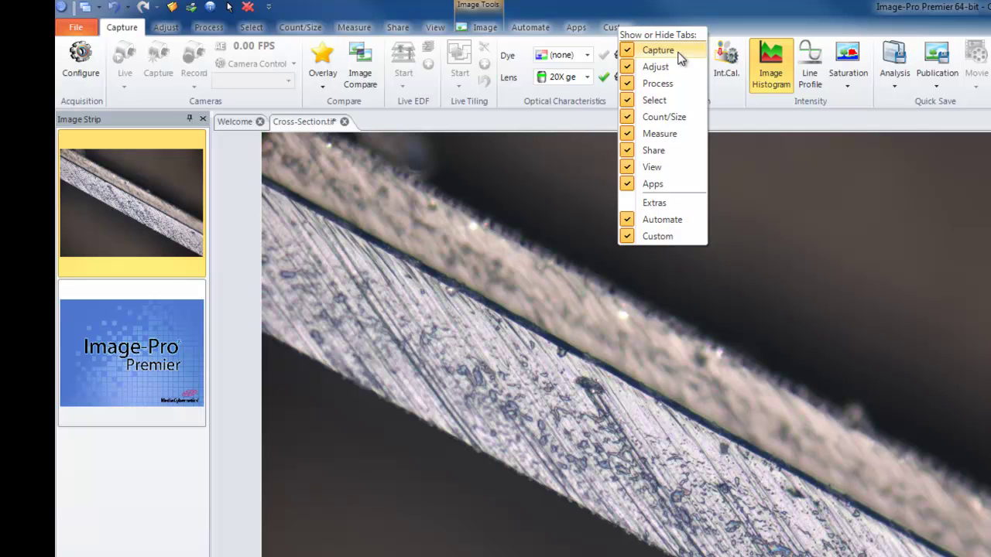
left_click(680, 238)
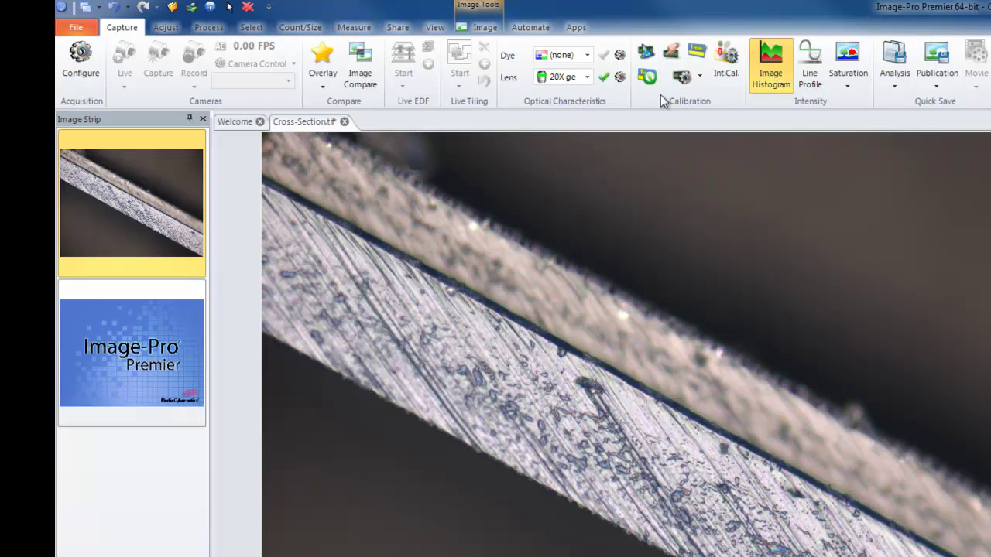
On the Measure tab, hide the Colocalization, Tracking and Caliper groups.
left_click(350, 27)
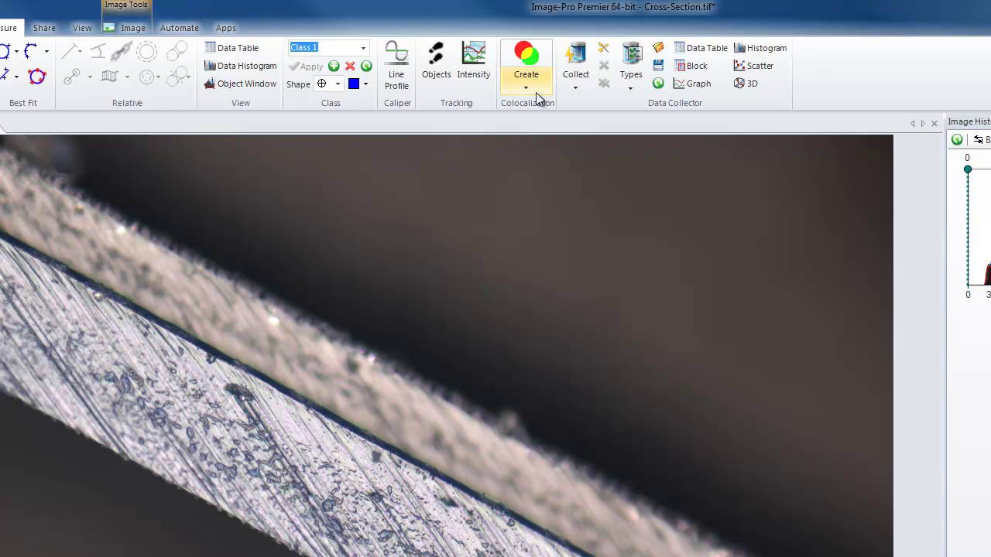
right_click(807, 67)
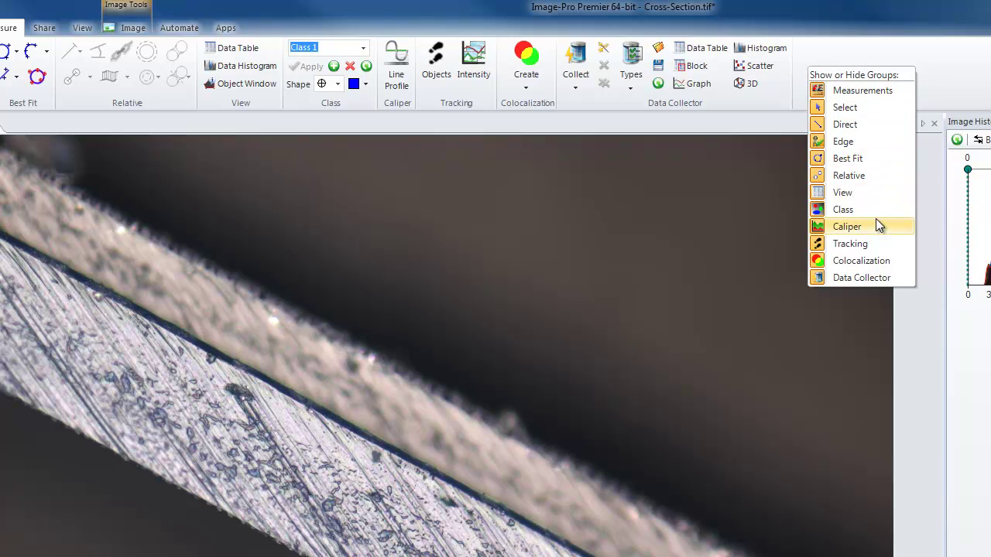
left_click(864, 260)
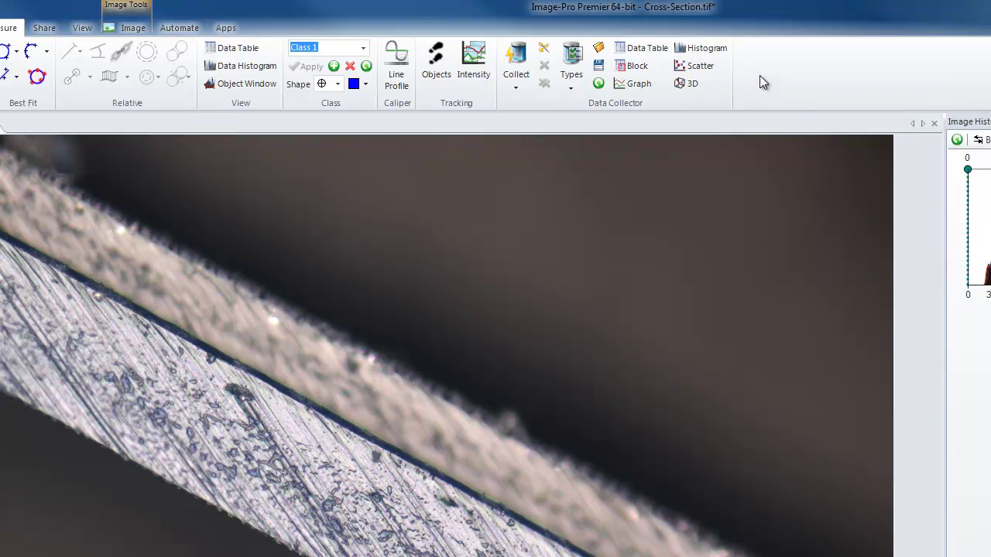
right_click(760, 76)
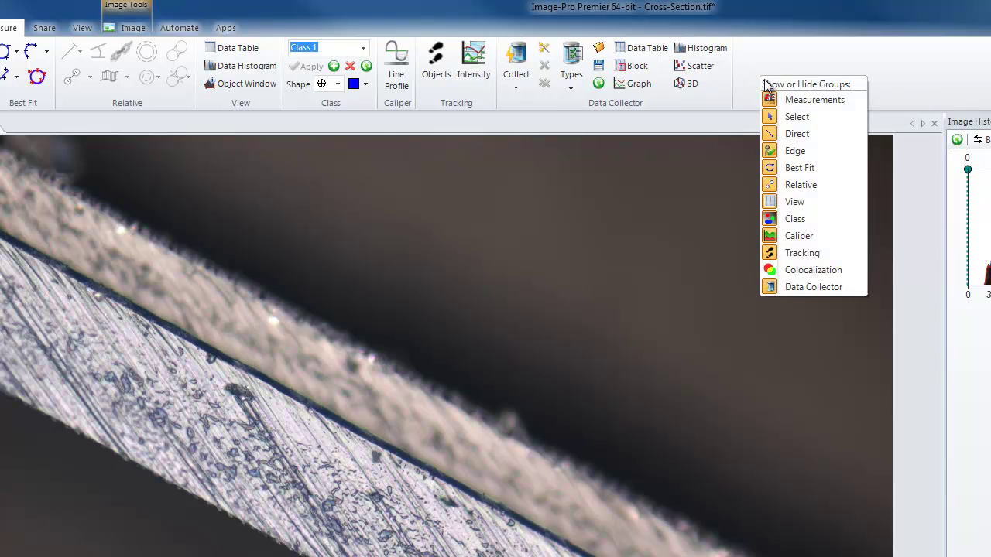
left_click(816, 254)
right_click(675, 72)
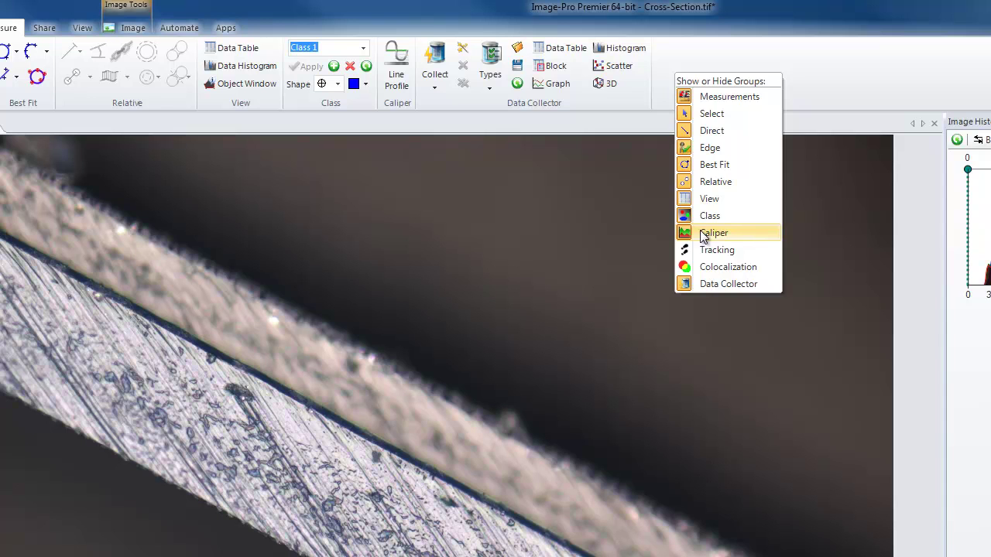
left_click(733, 233)
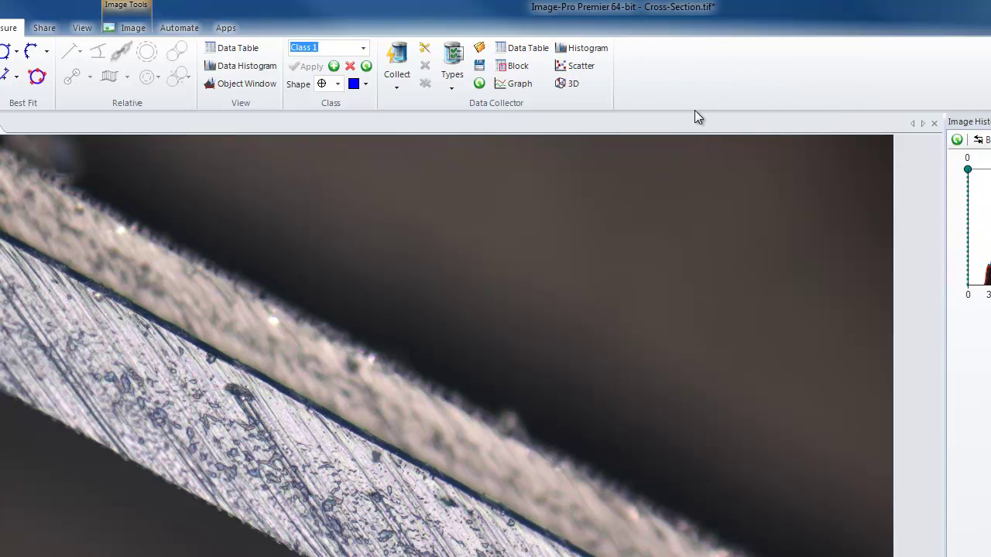
right_click(638, 67)
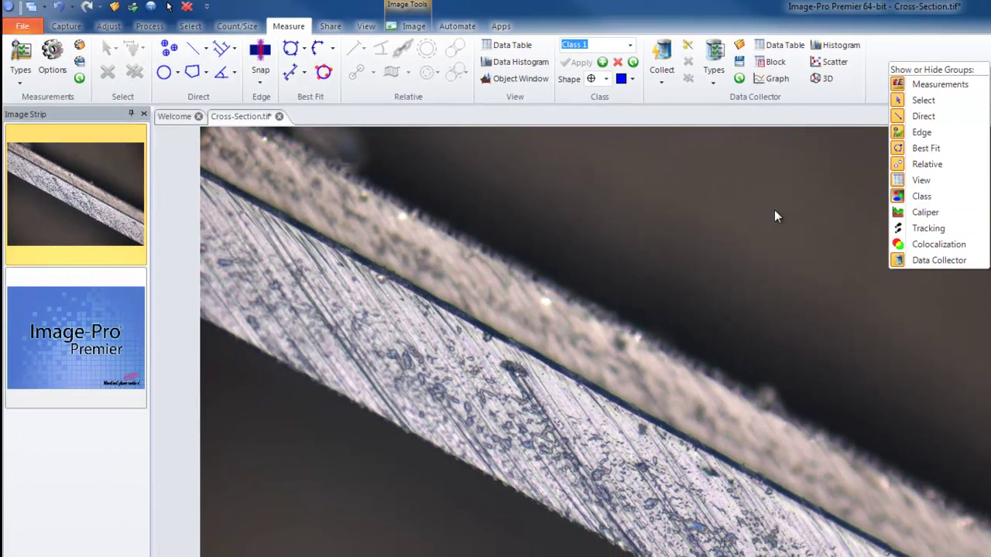
Dock a shortened Image Strip beneath the image and move the Image Histogram panel to the left dock.
left_click(103, 90)
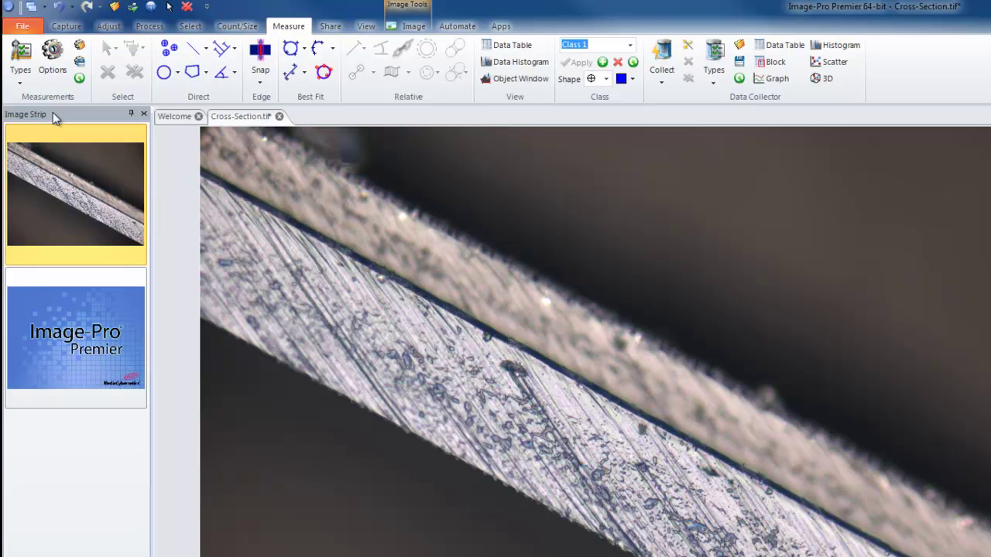
left_click_drag(52, 113, 395, 222)
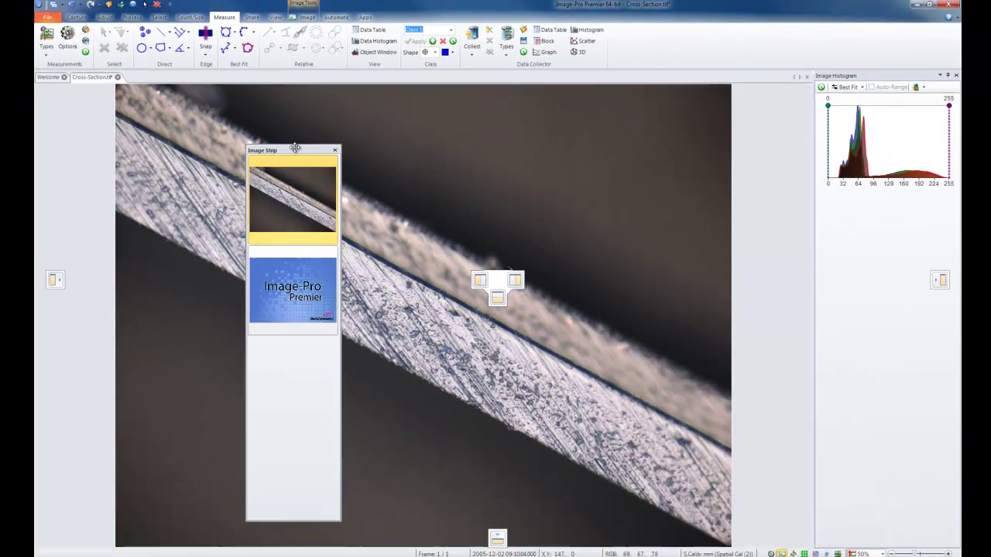
left_click_drag(295, 148, 500, 531)
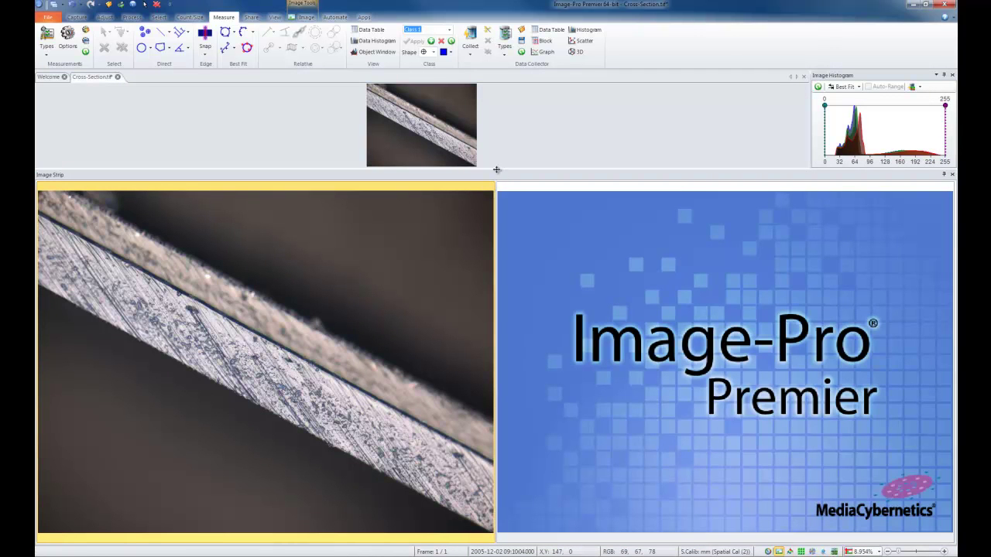
left_click_drag(497, 170, 502, 463)
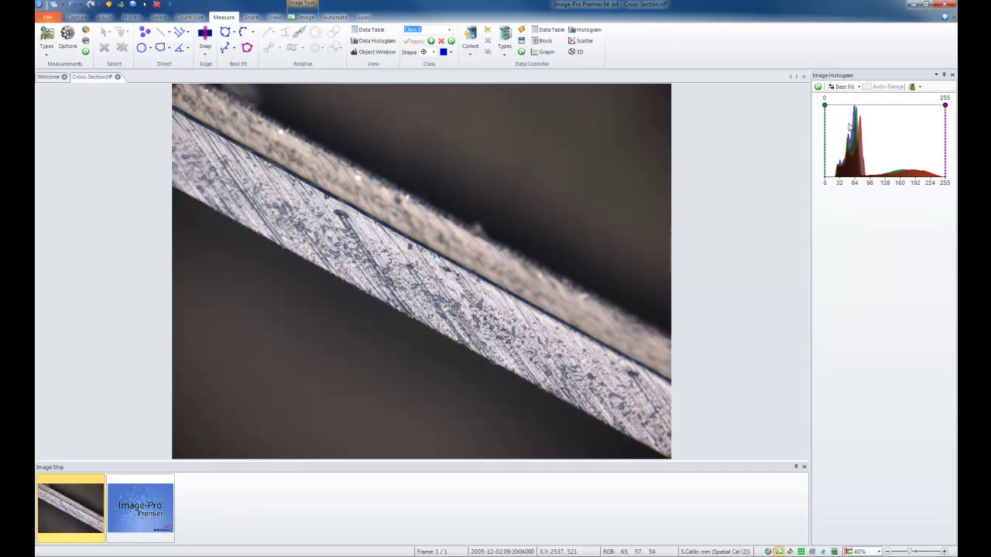
left_click_drag(883, 75, 63, 281)
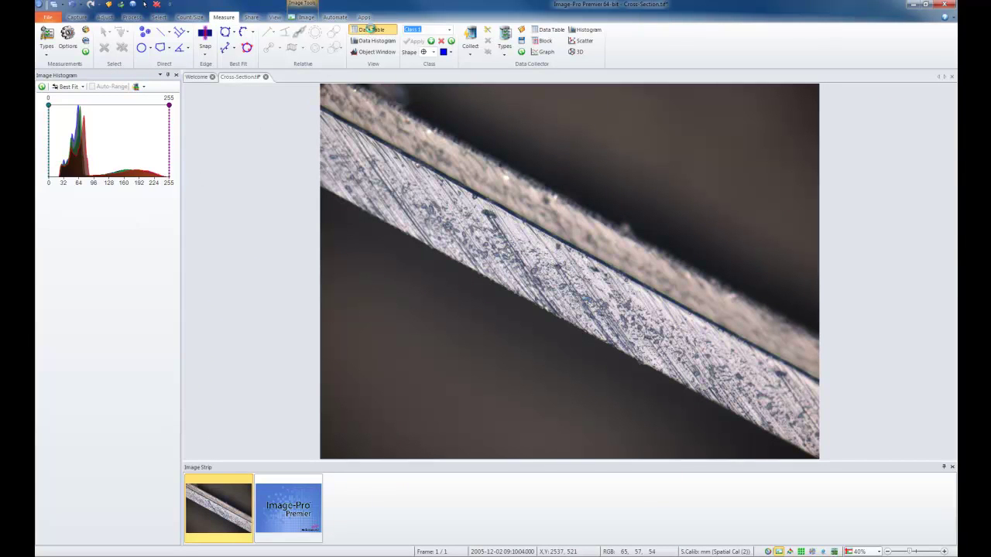
Dock an empty Measurement Table on the right and a 200% Local Zoom panel below the histogram.
left_click(371, 32)
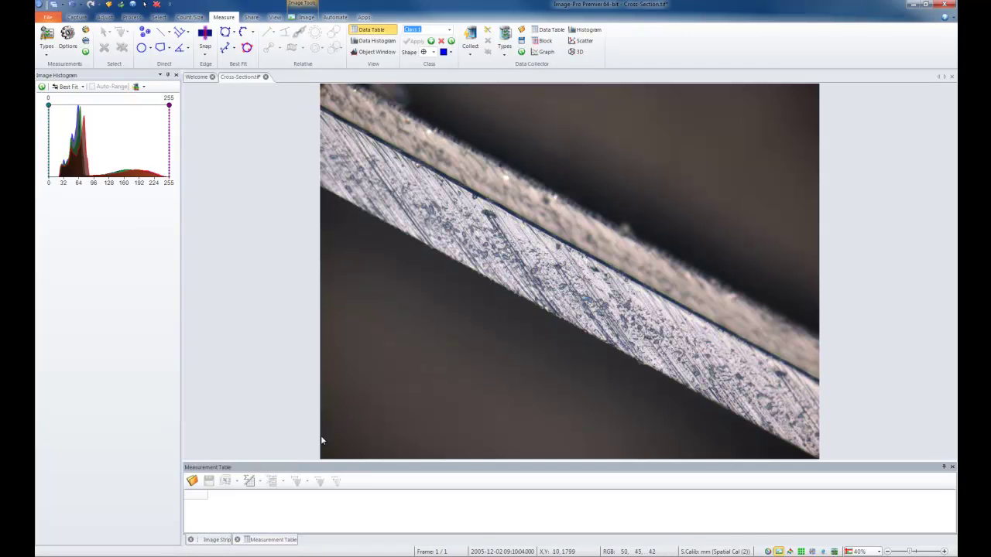
left_click_drag(279, 539, 710, 274)
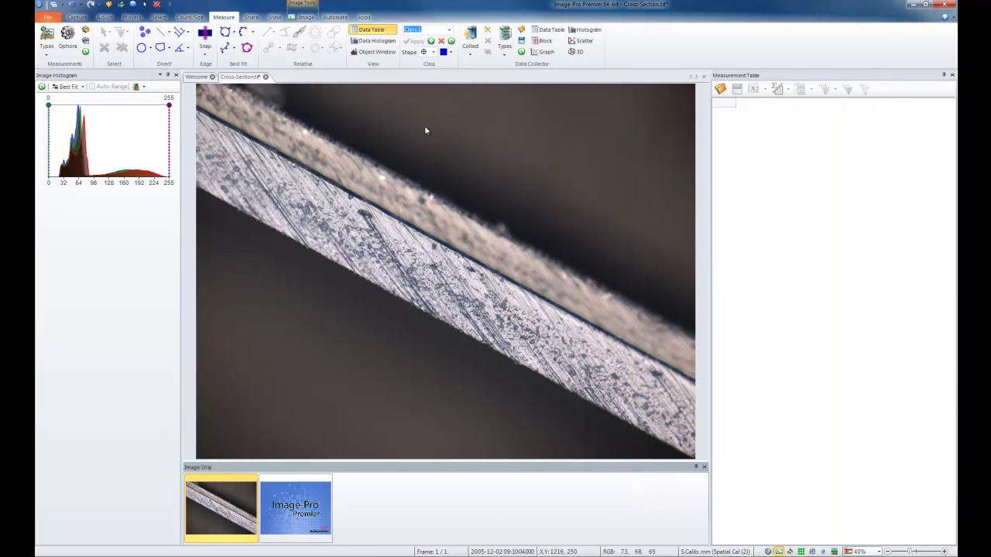
left_click(306, 18)
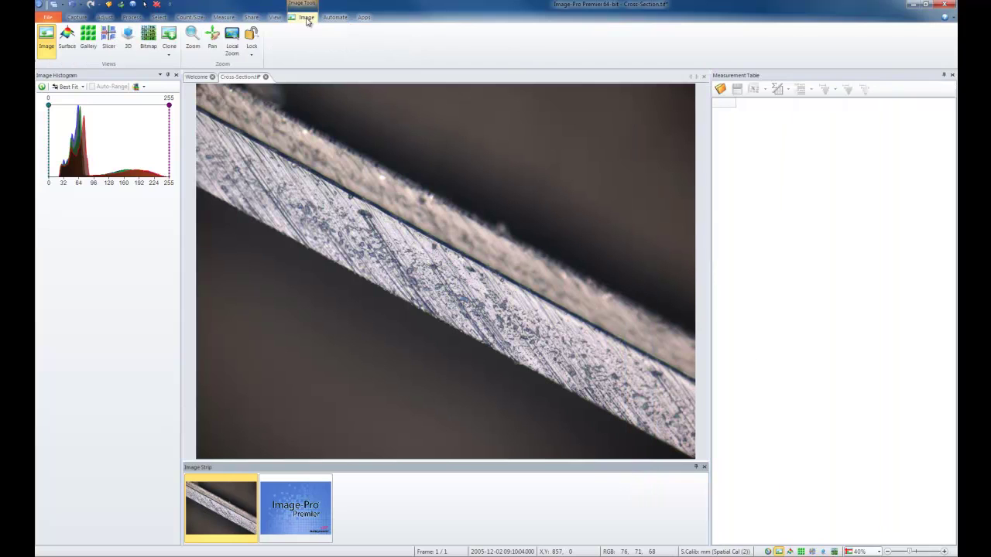
left_click(232, 39)
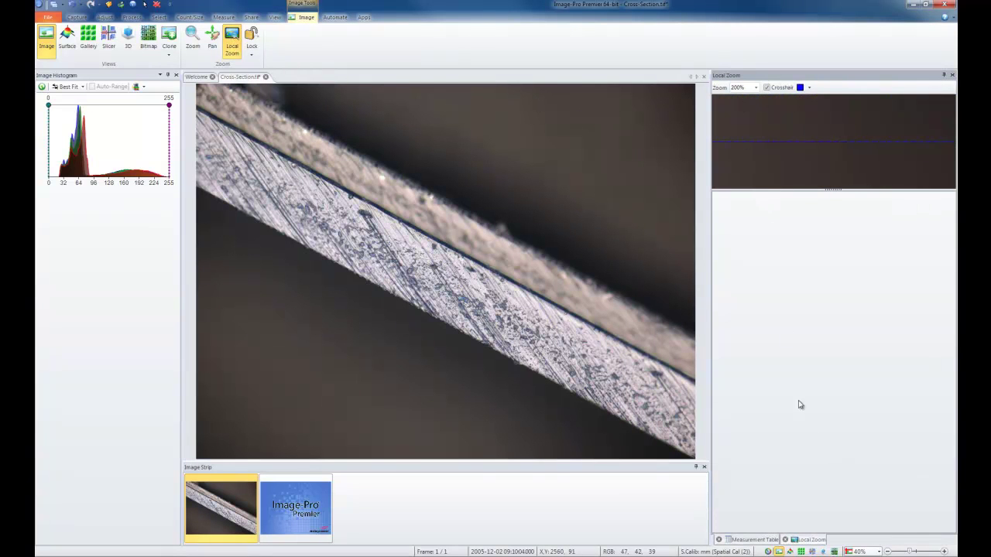
left_click_drag(814, 540, 106, 248)
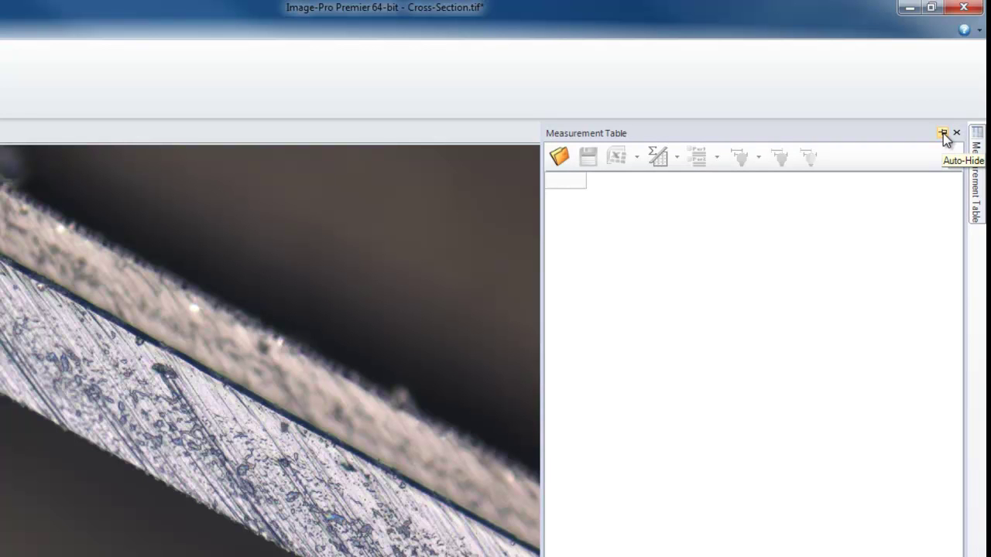
Turn off auto-hide on the Measurement Table so it stays docked open.
left_click(943, 133)
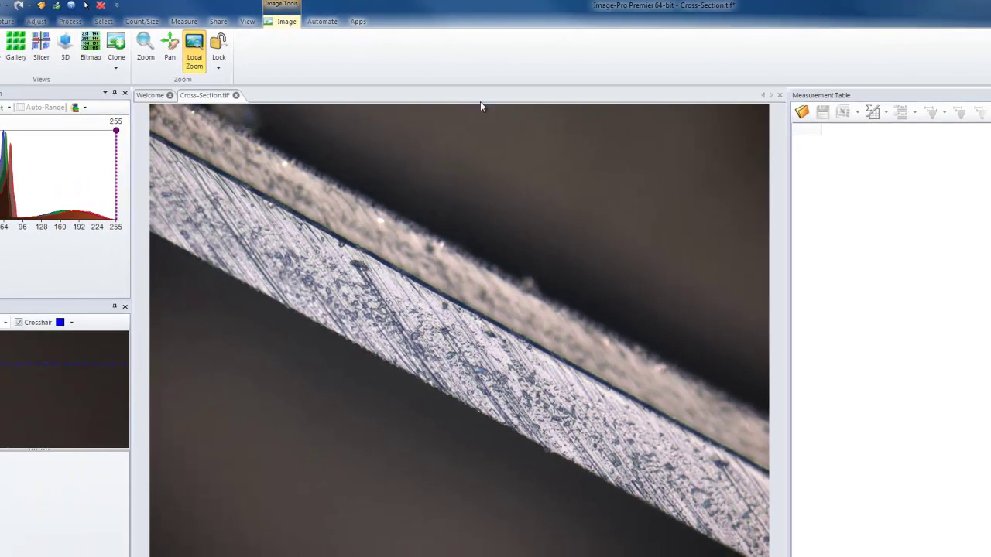
Save the current panel arrangement as the tools layout 'Thickness Measurement Layout'.
left_click(248, 20)
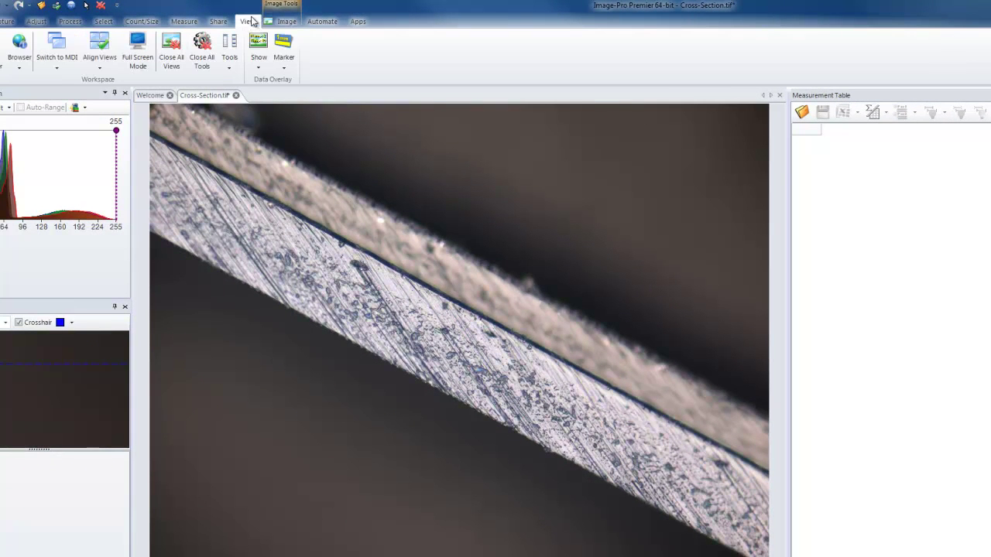
left_click(229, 71)
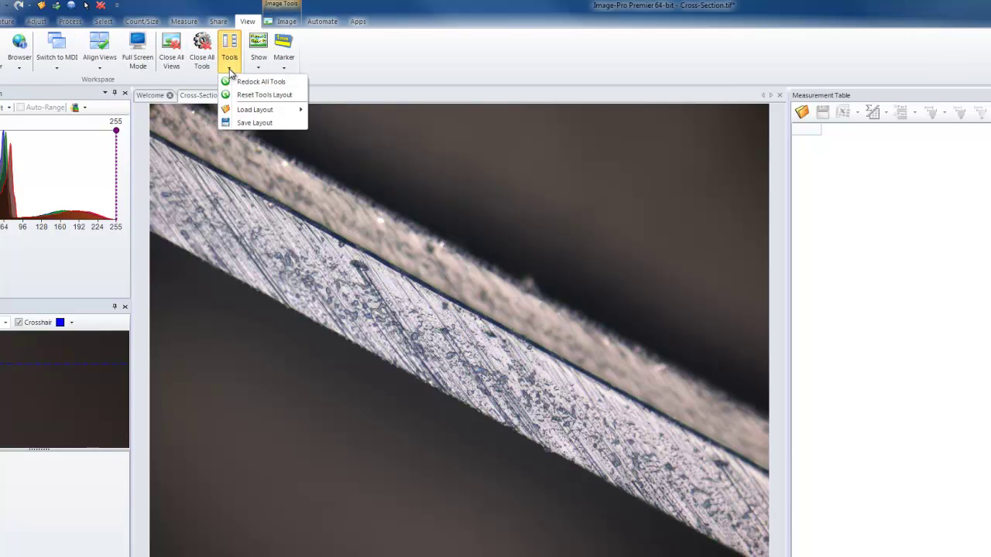
left_click(276, 124)
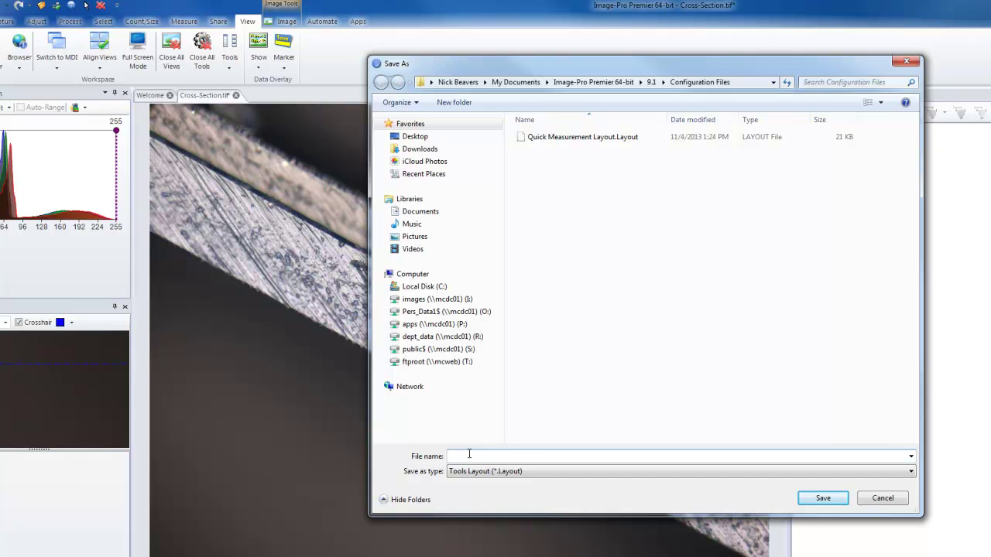
type("Thickness Measurement Layout")
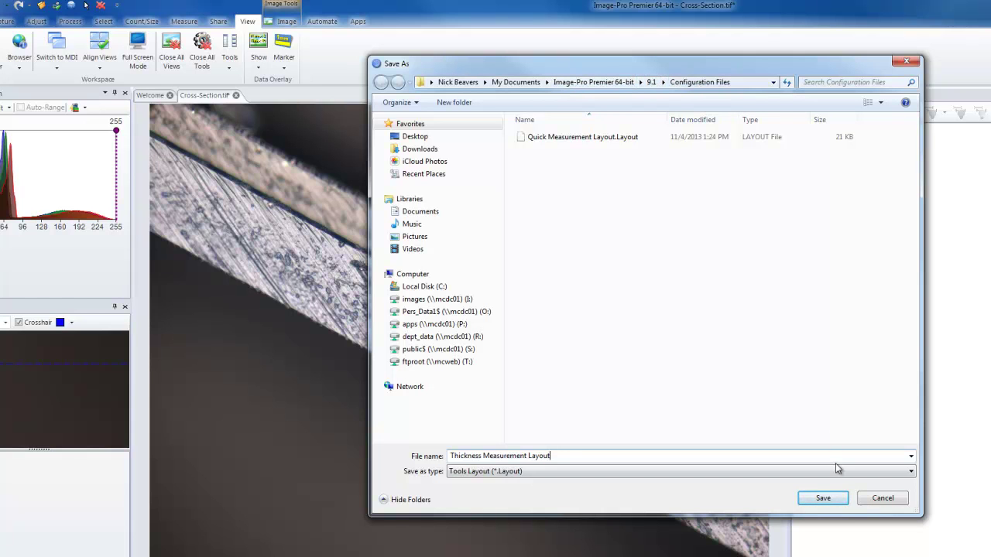
left_click(839, 502)
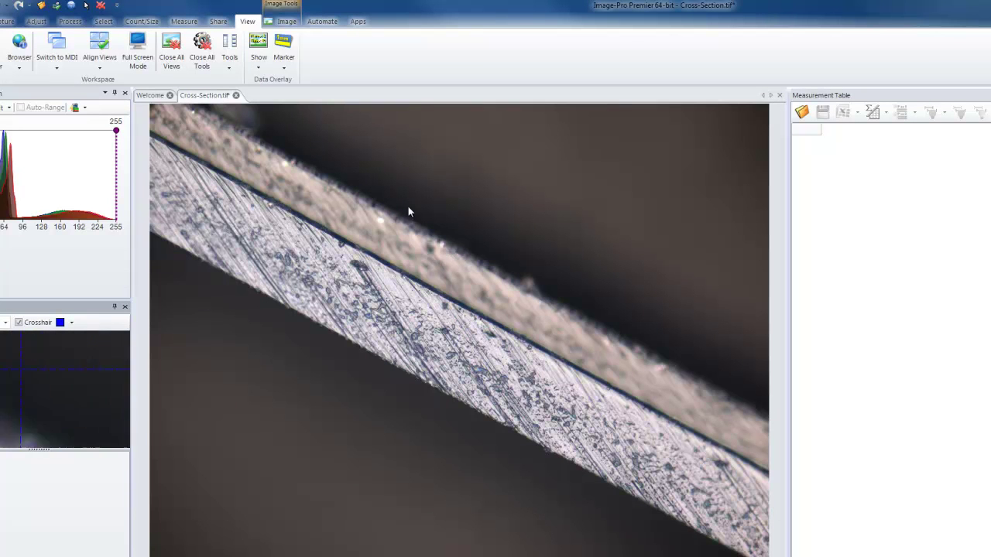
Load the Default tools layout to reset the panel arrangement.
left_click(231, 68)
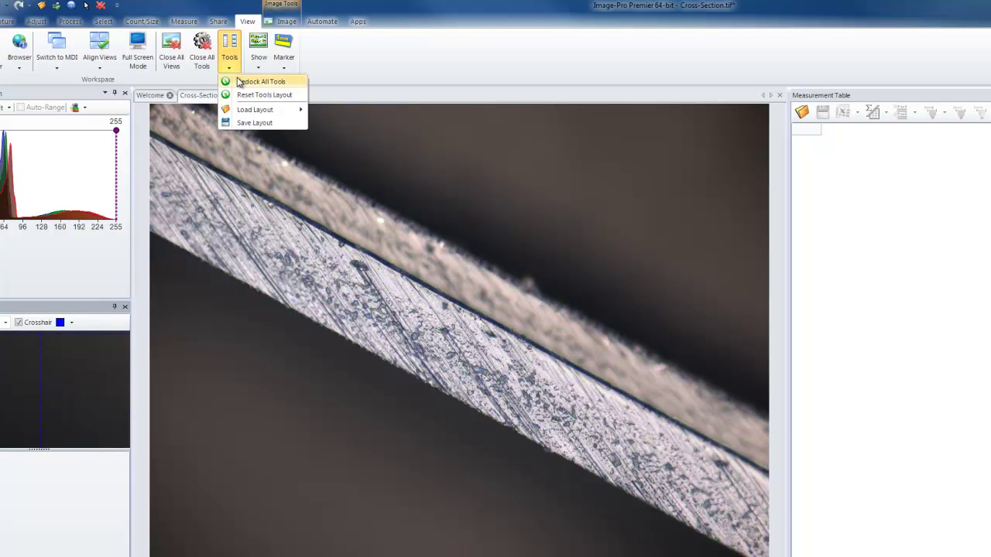
mouse_move(275, 115)
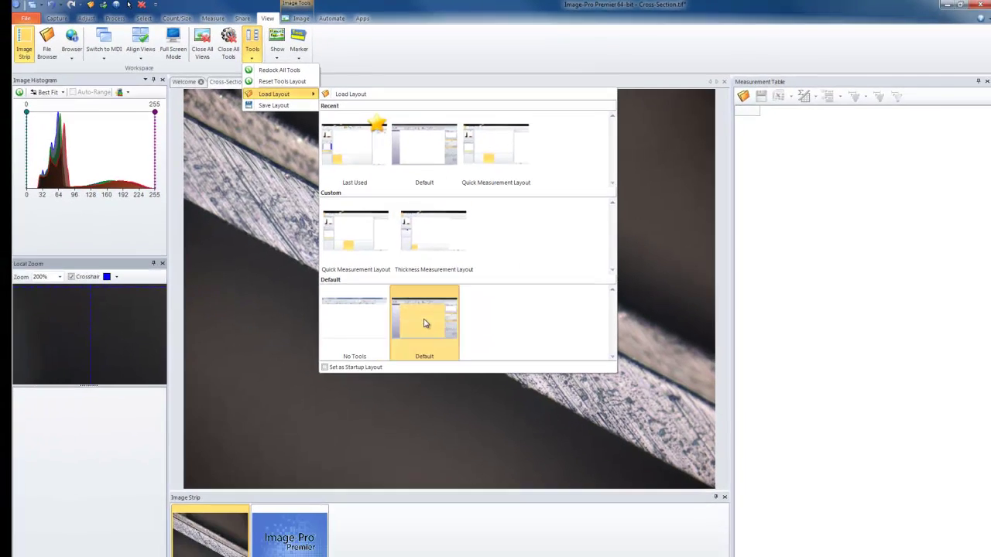
left_click(430, 372)
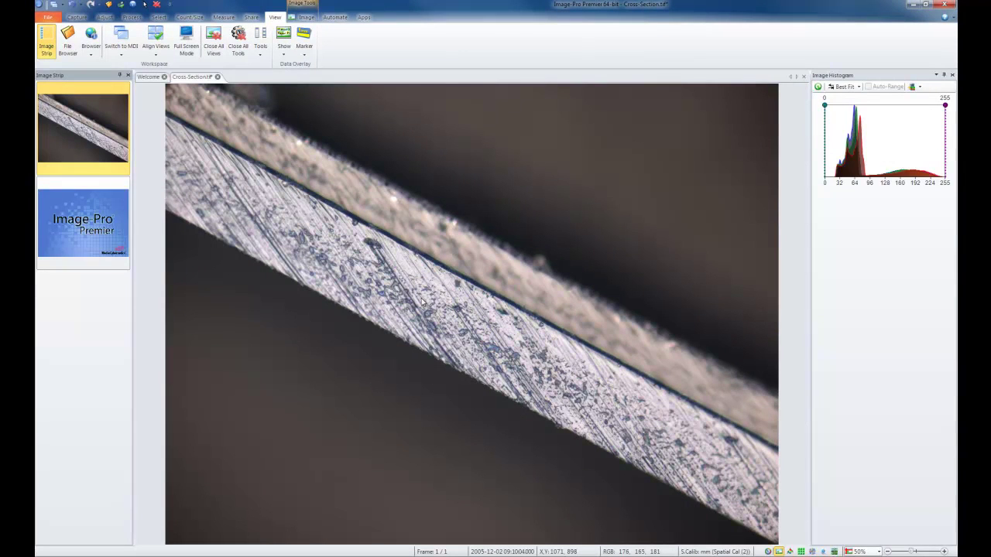
Load the custom Thickness Measurement Layout to bring back the histogram, Local Zoom, table and strip panels.
left_click(261, 54)
mouse_move(288, 89)
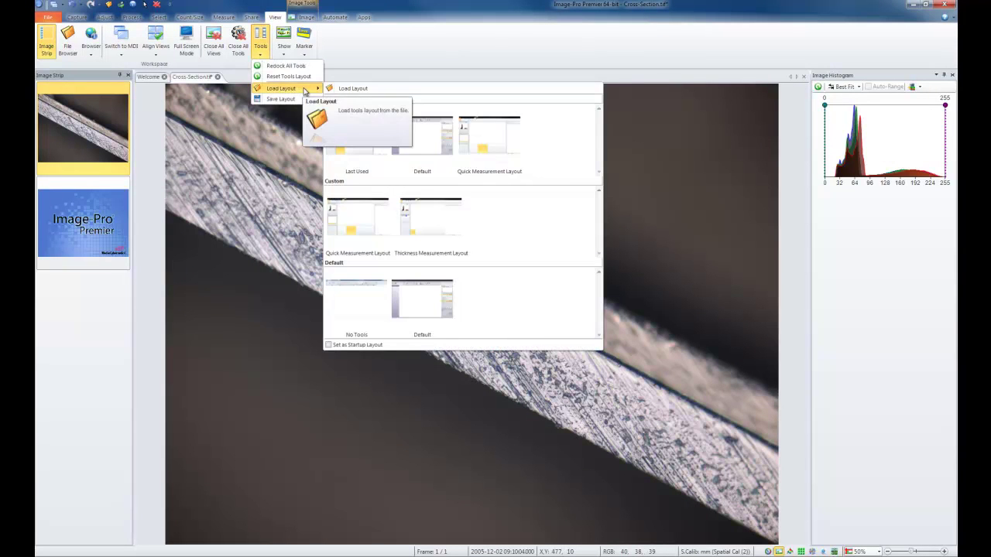
left_click(425, 228)
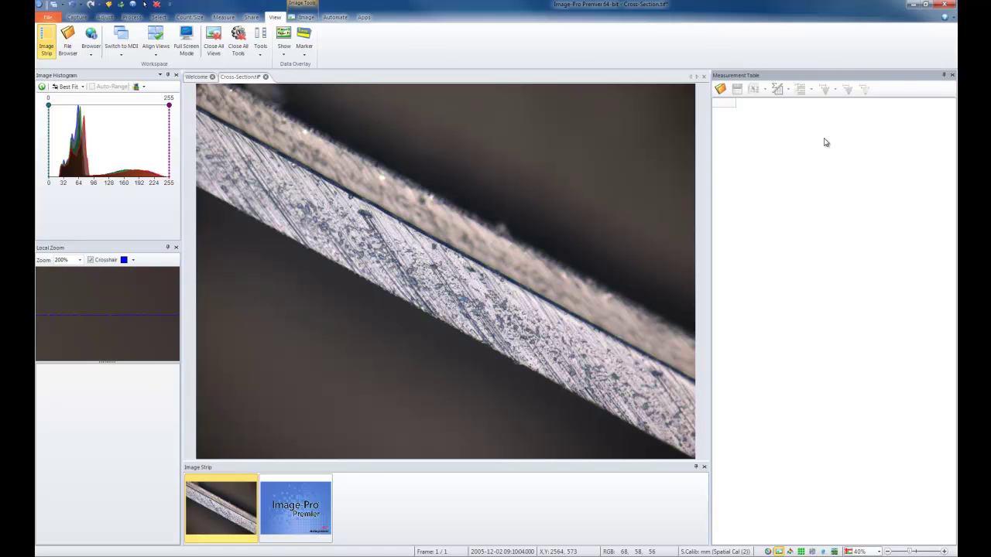
left_click(225, 17)
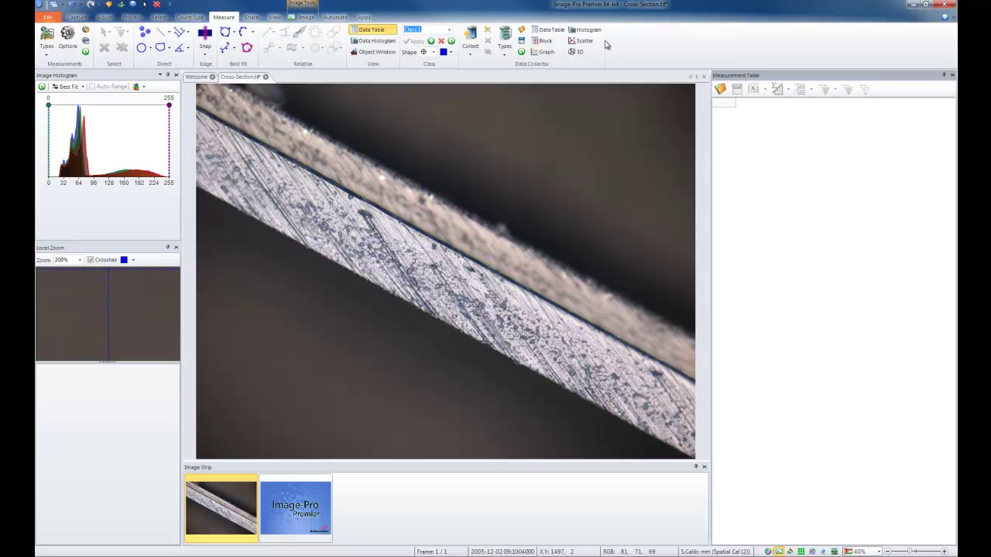
left_click(275, 17)
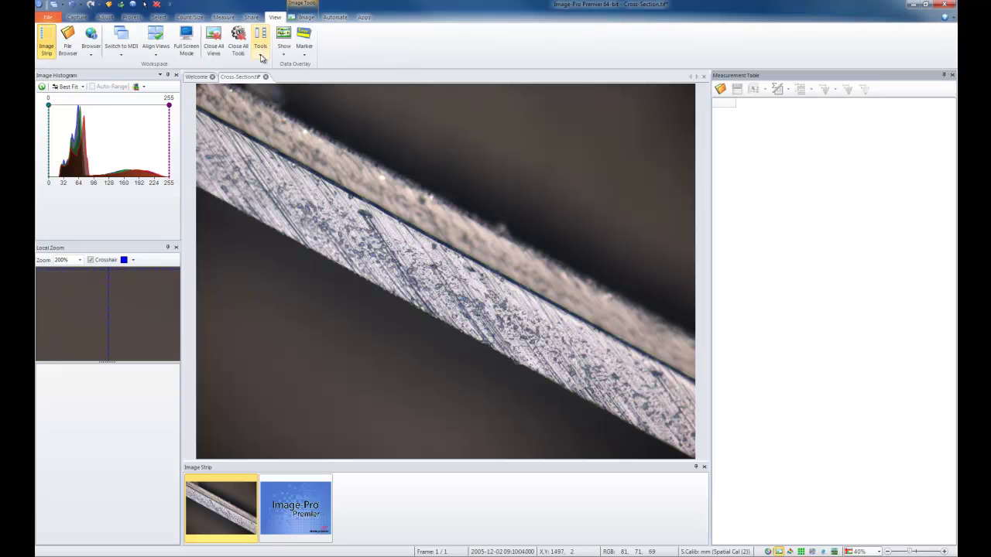
left_click(262, 53)
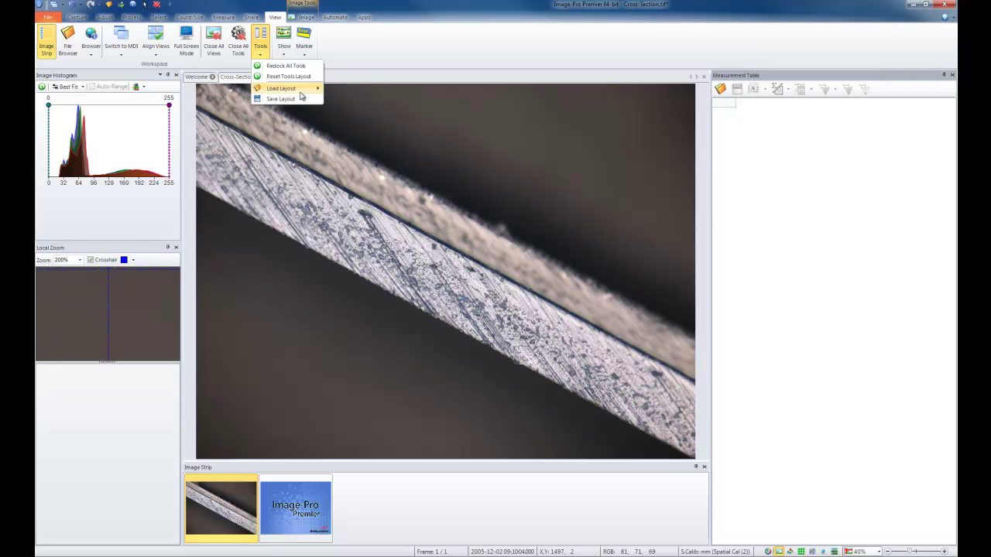
mouse_move(310, 94)
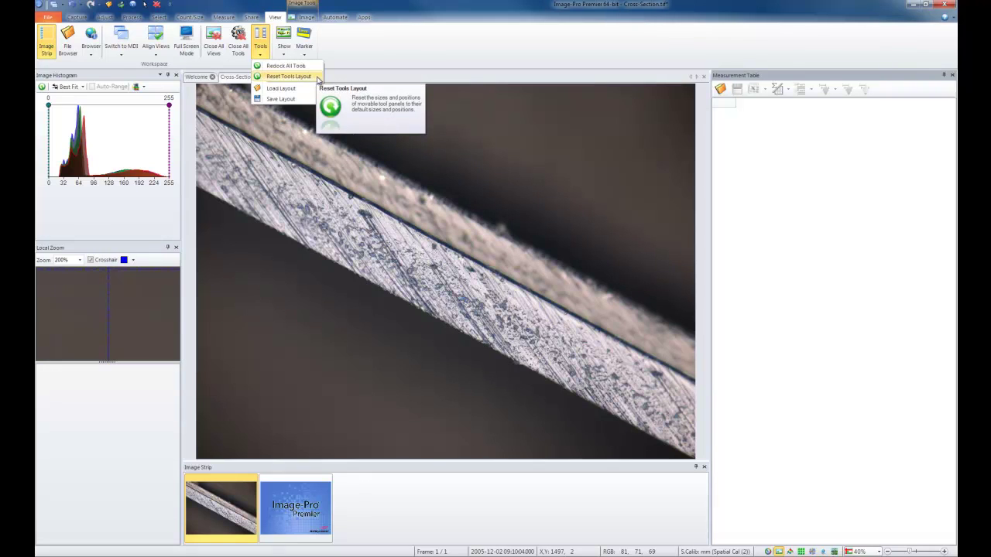
left_click(313, 77)
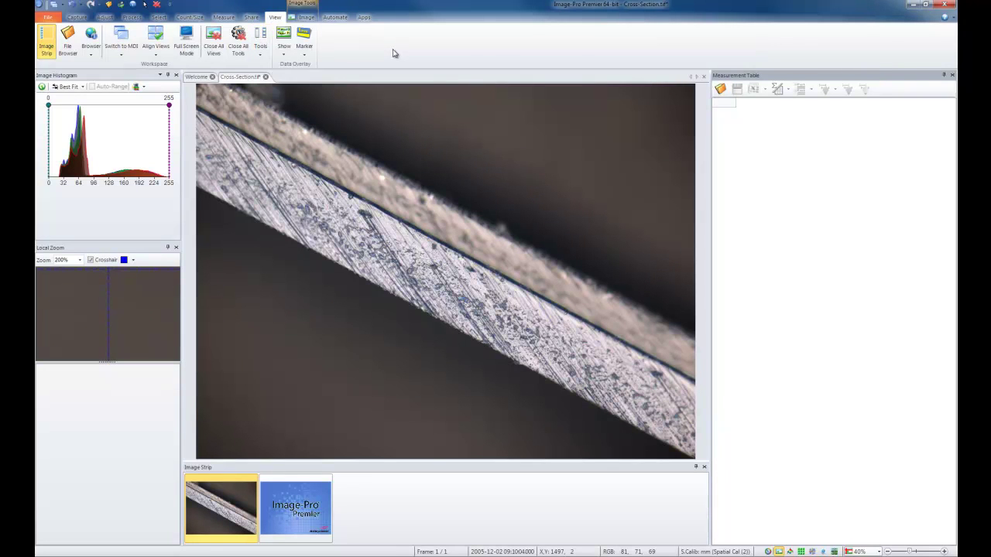
left_click(226, 18)
Draw line L1 along the fibre's lower edge and L2 along its upper edge.
left_click(163, 31)
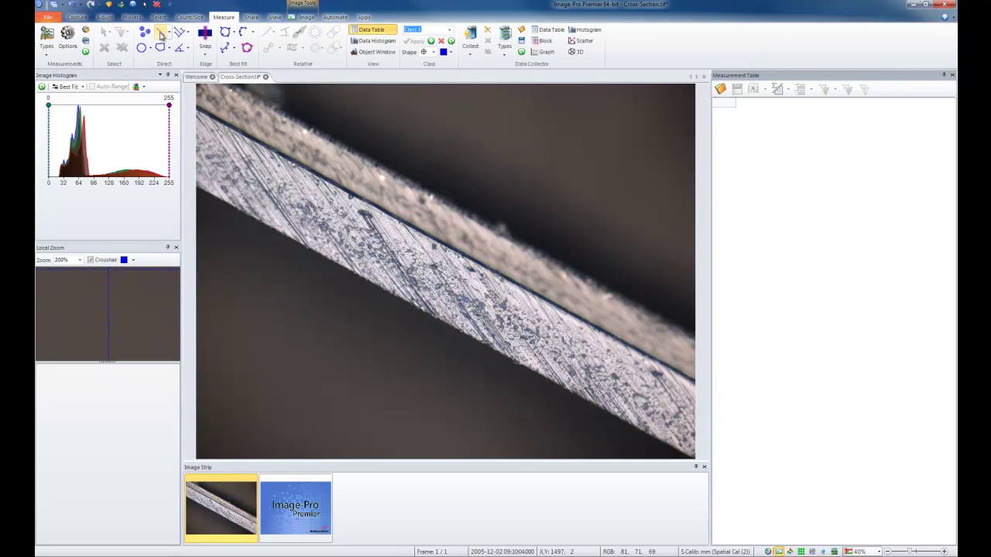
left_click(209, 192)
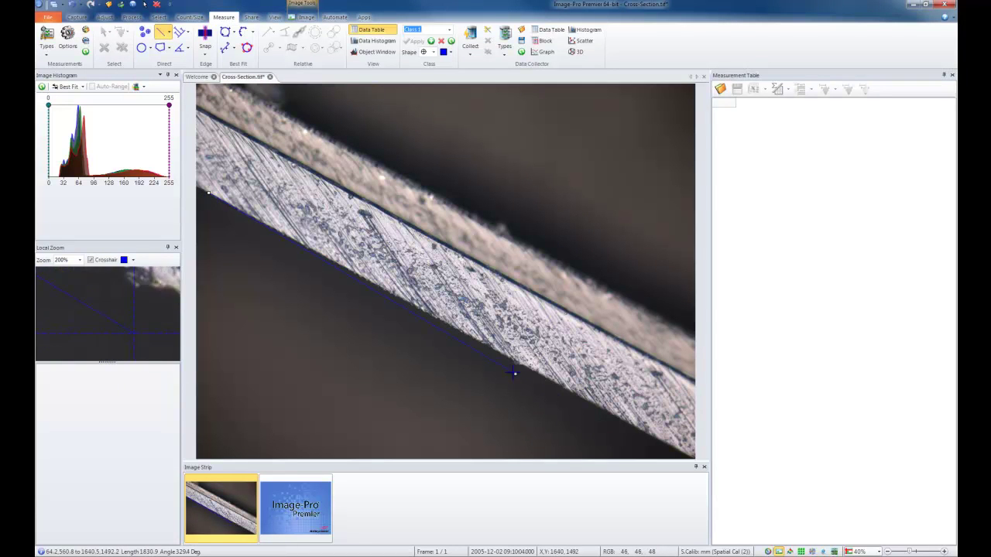
left_click(645, 431)
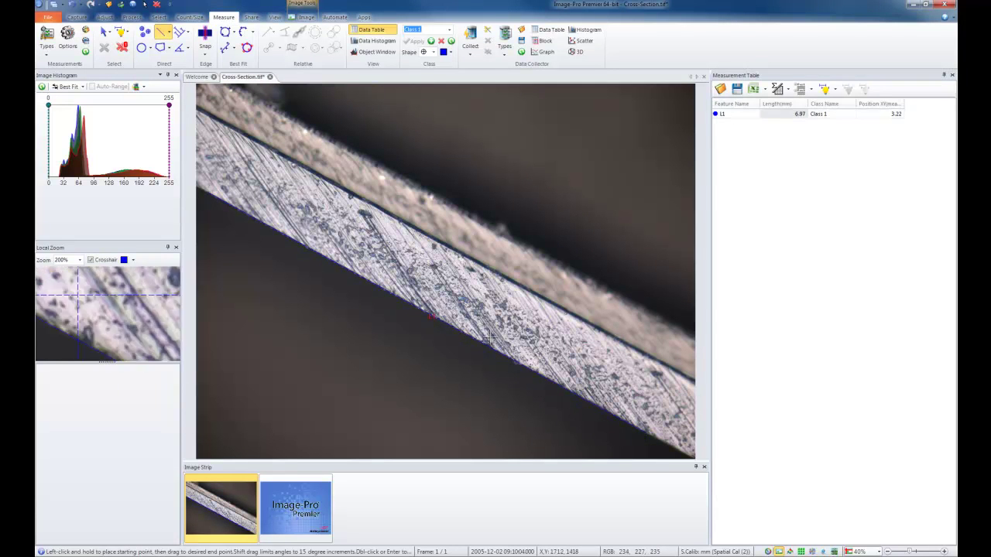
left_click(252, 138)
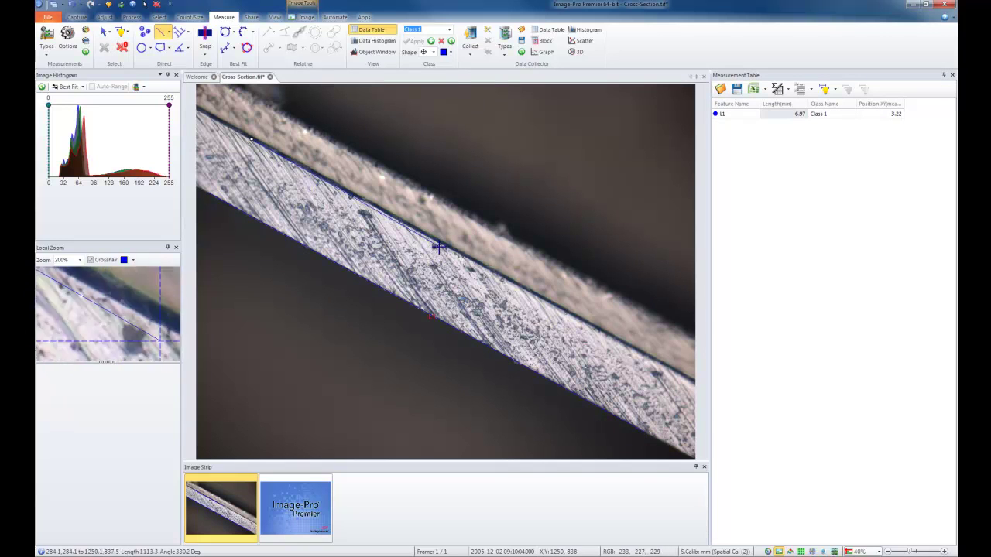
left_click(658, 362)
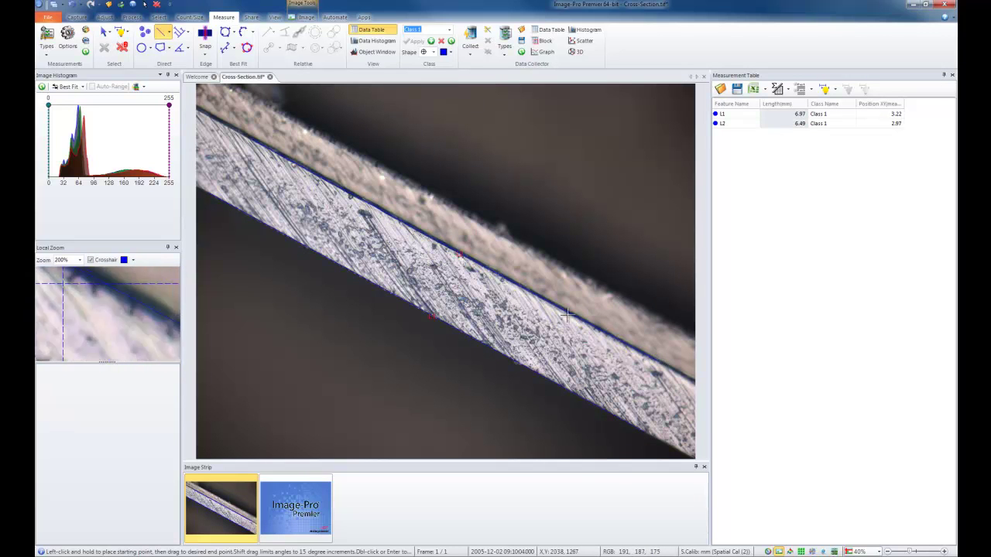
Measure incremental distances between the two edge lines with a 0.95 mm step size.
left_click(104, 34)
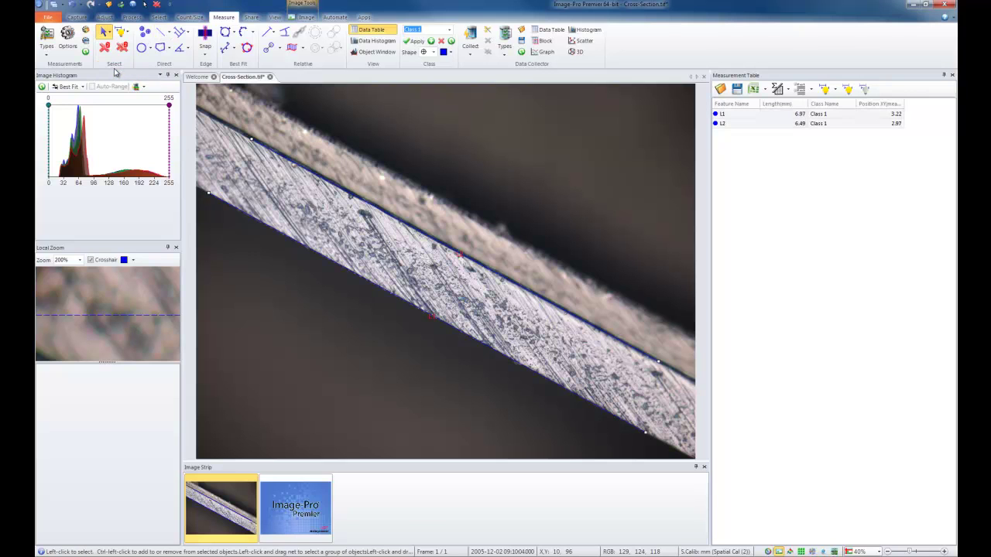
left_click(305, 49)
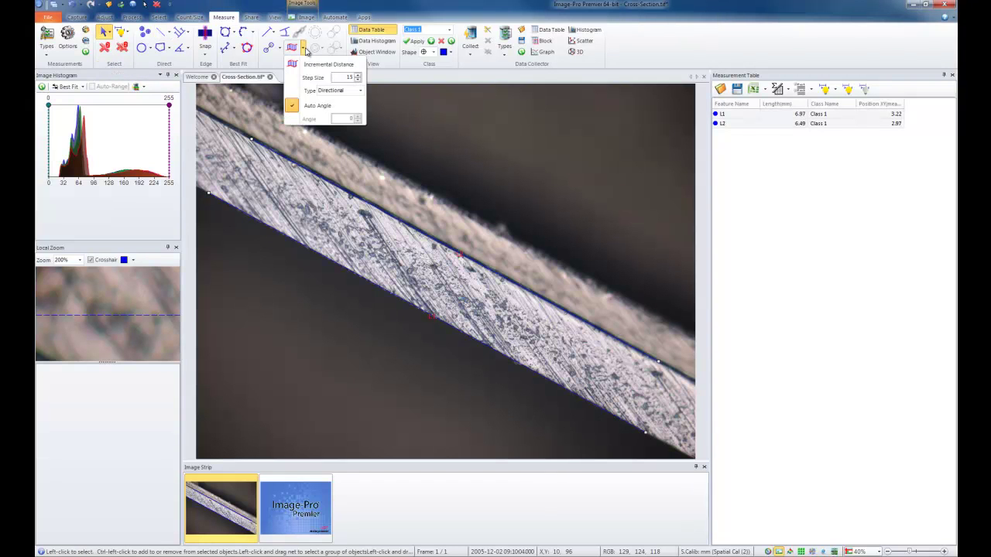
left_click(357, 79)
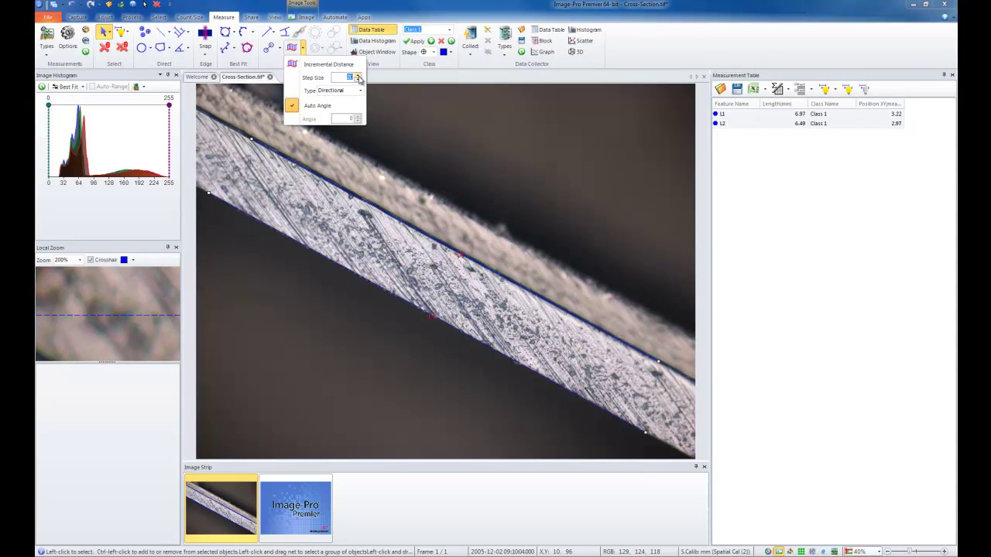
left_click(295, 66)
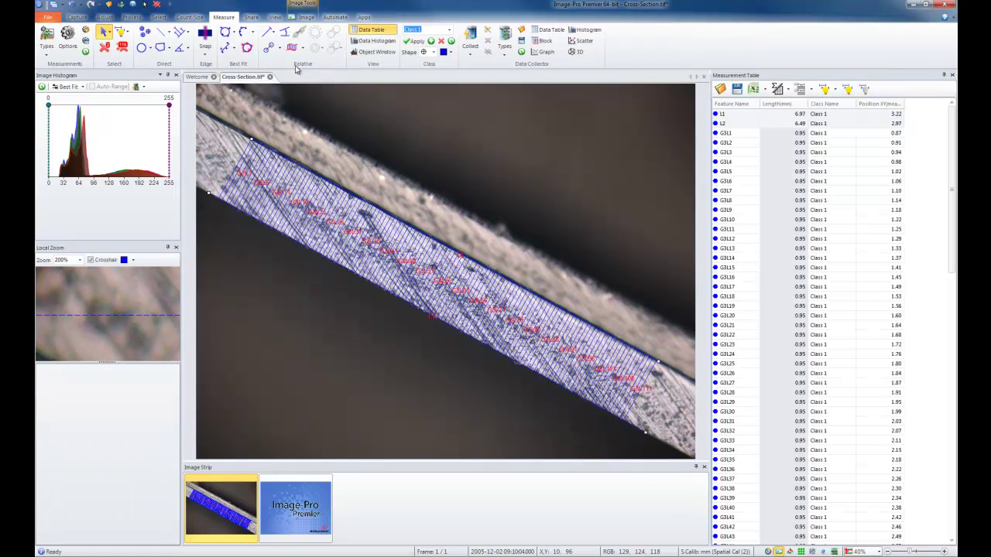